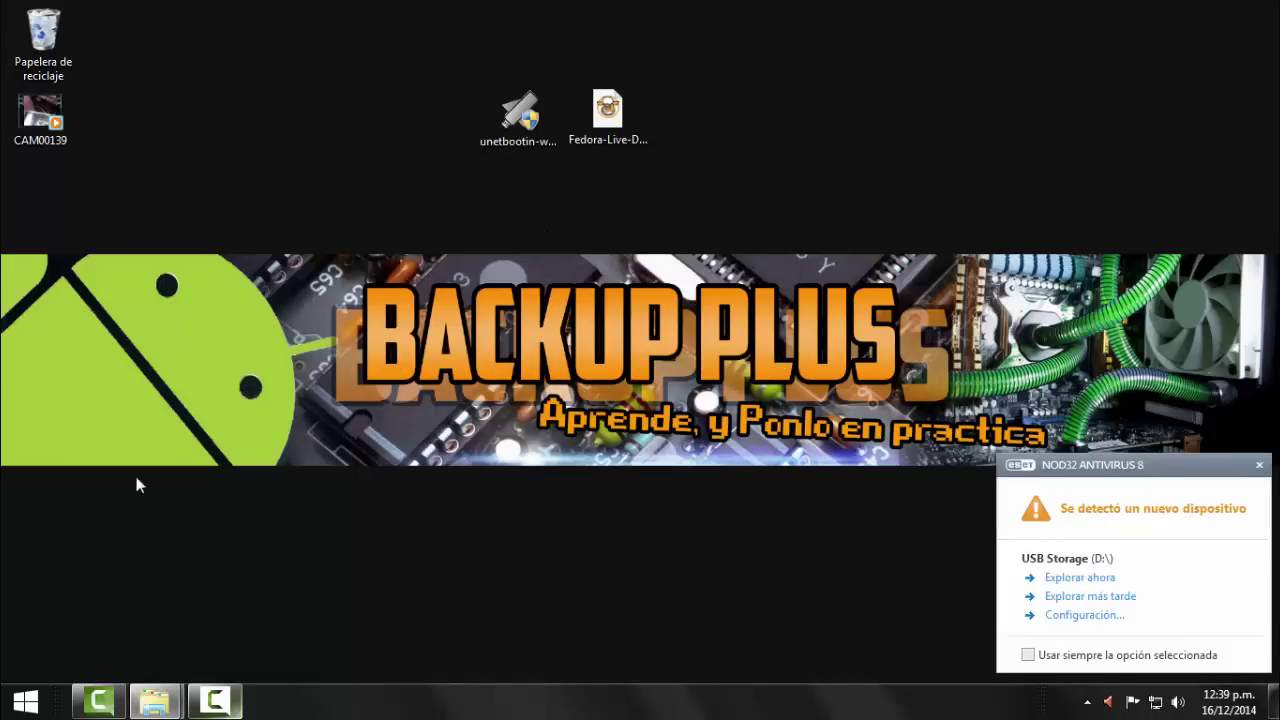
Show the computer's drives in a maximized file window and select the removable disk (D:).
left_click(120, 600)
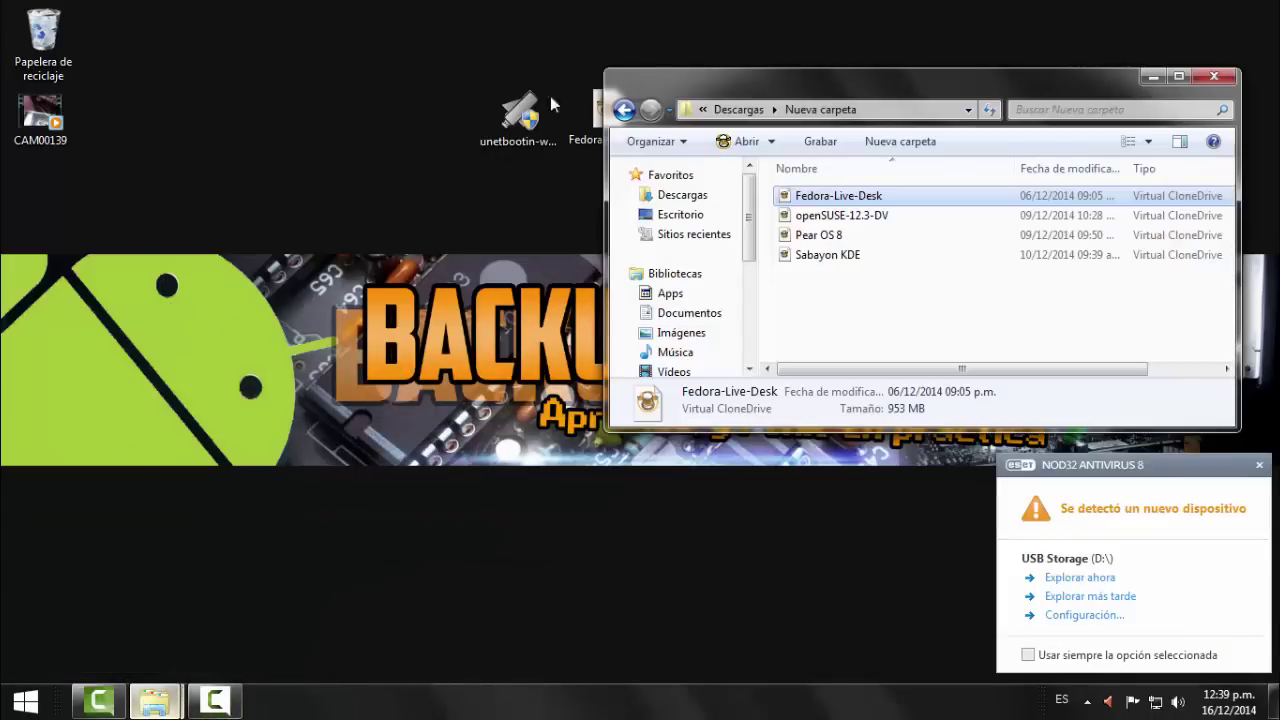
double_click(673, 79)
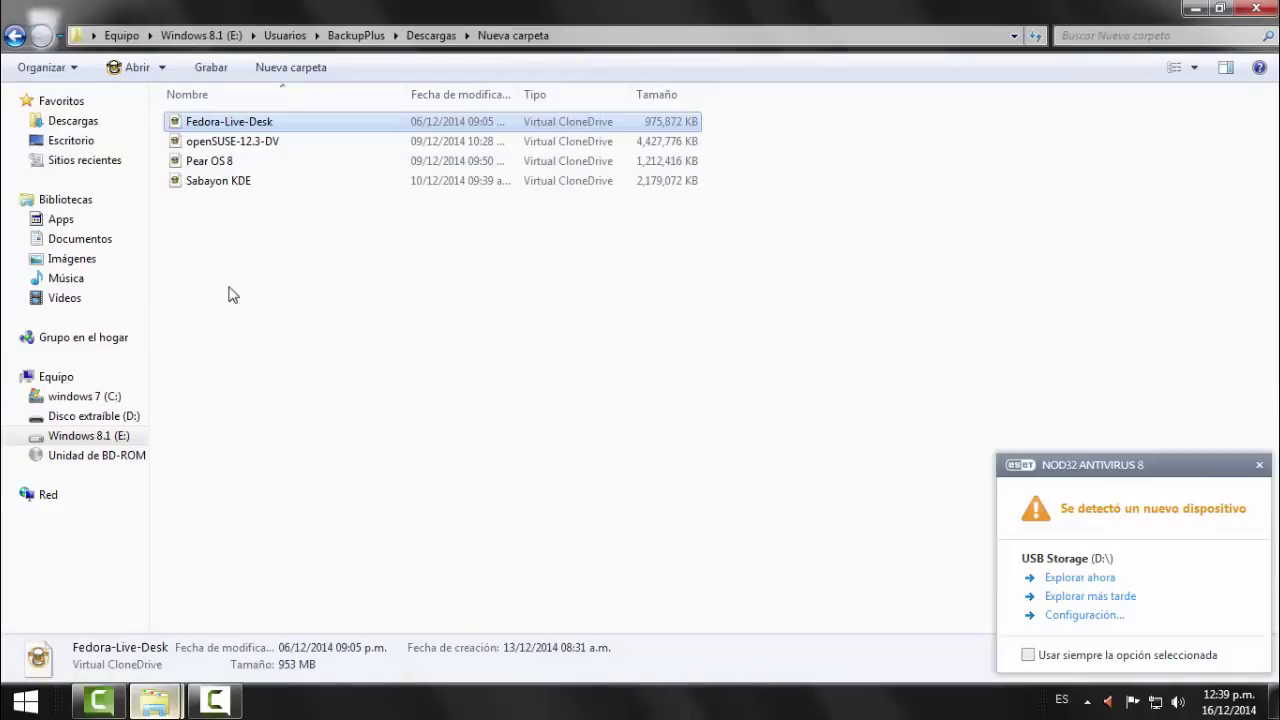
left_click(57, 374)
left_click(280, 225)
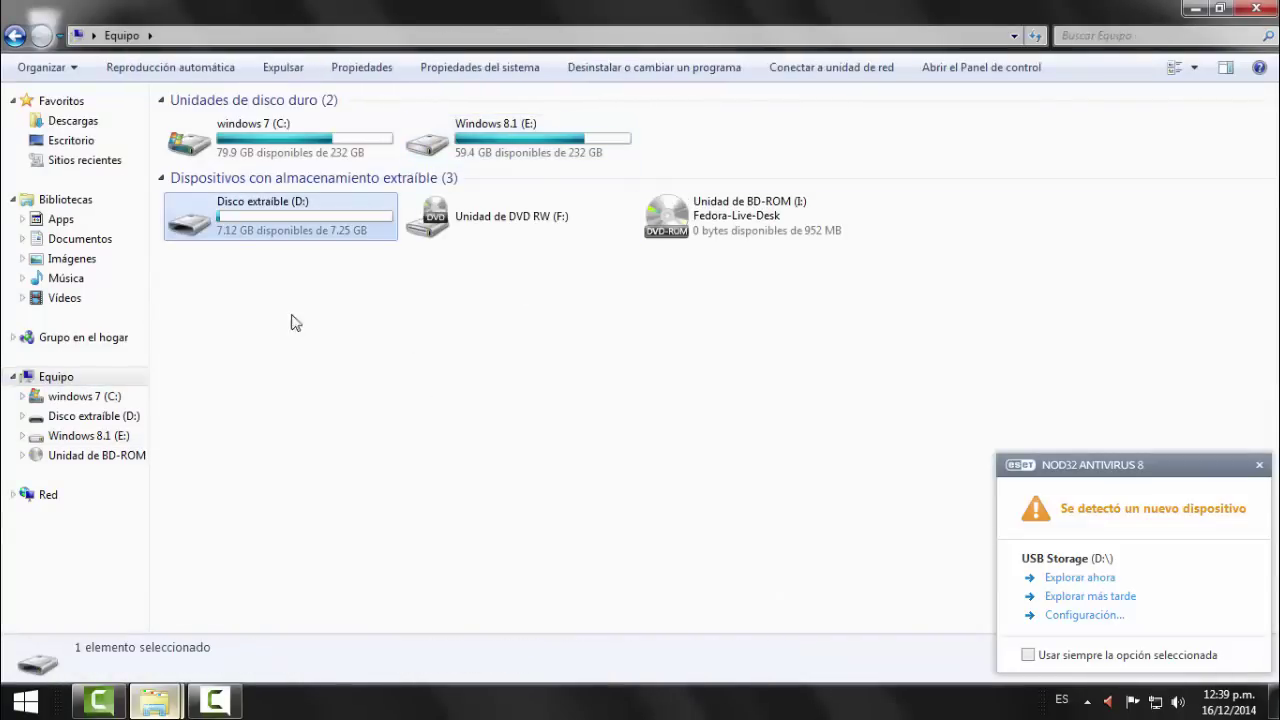
right_click(284, 232)
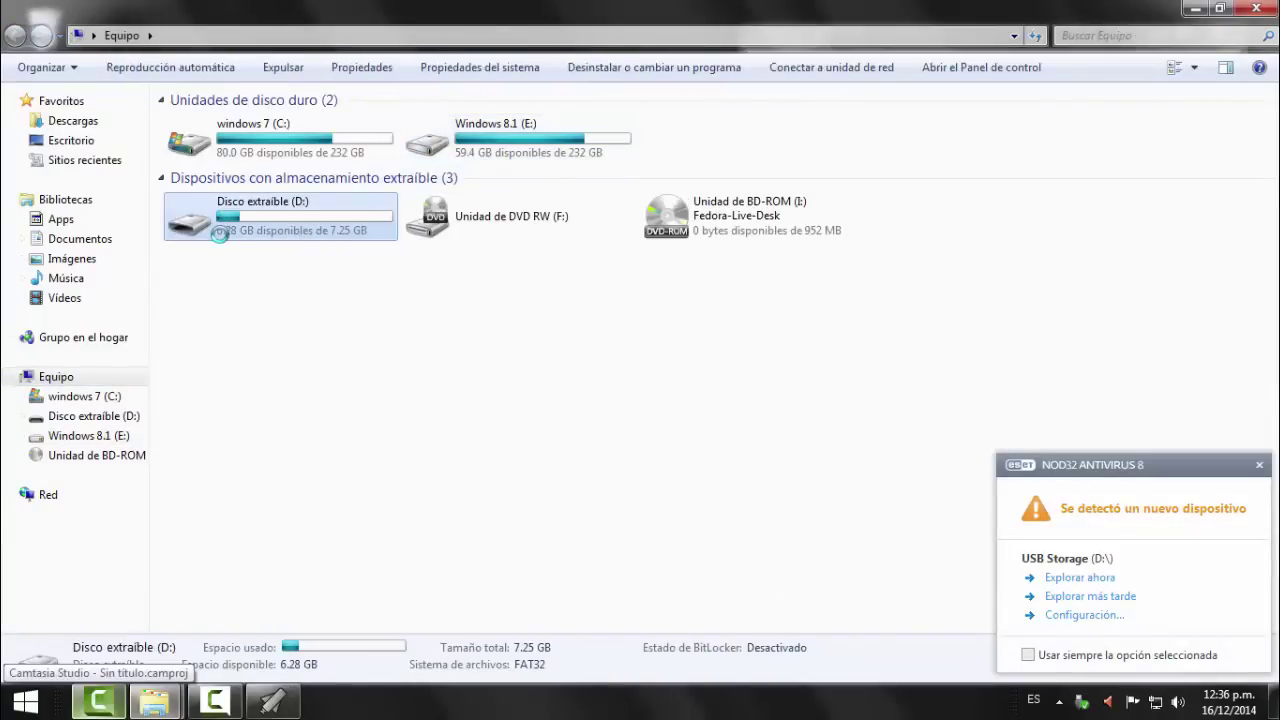
Quick-format the removable disk (D:) as FAT32 with 4096-byte allocation units, then close the format dialog.
right_click(241, 226)
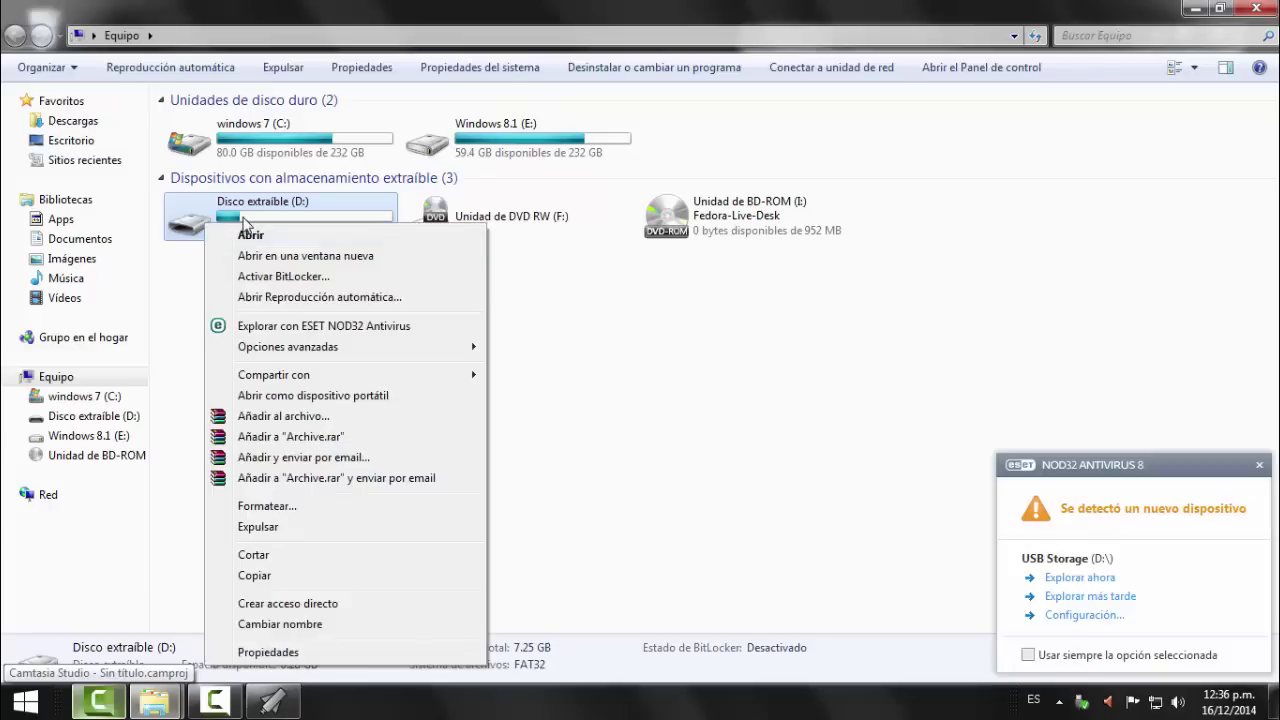
key("m")
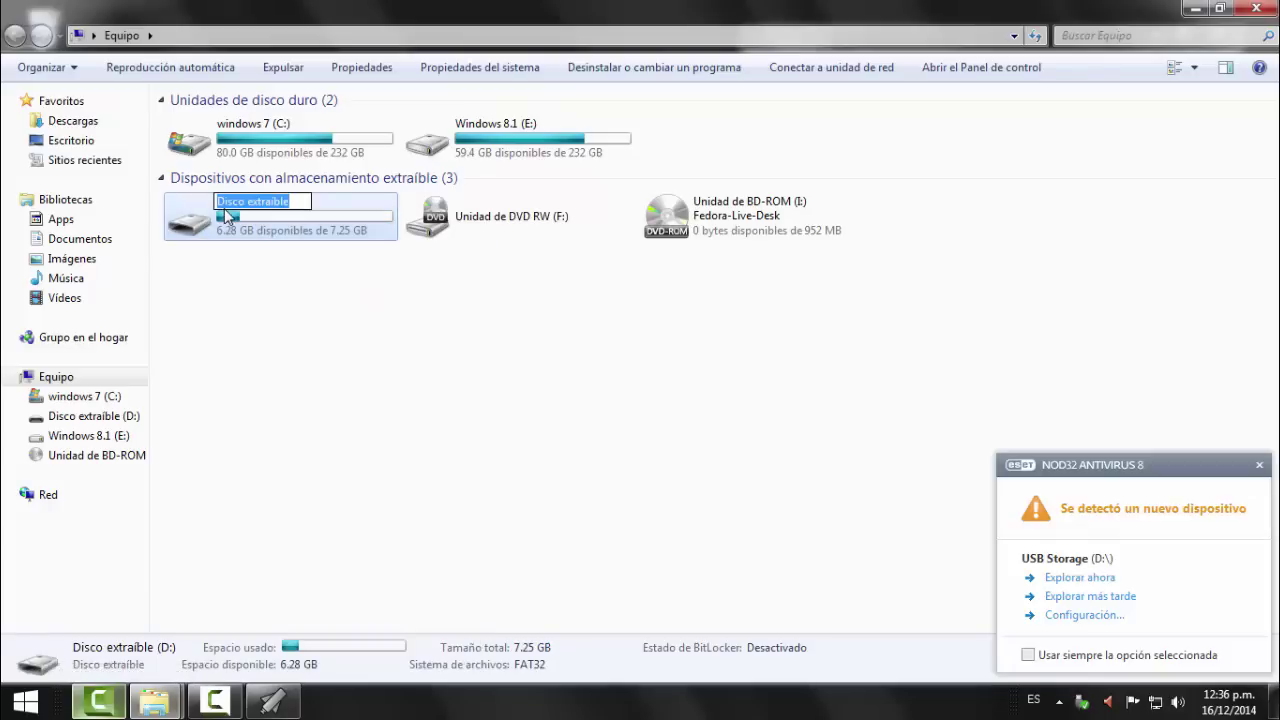
right_click(203, 220)
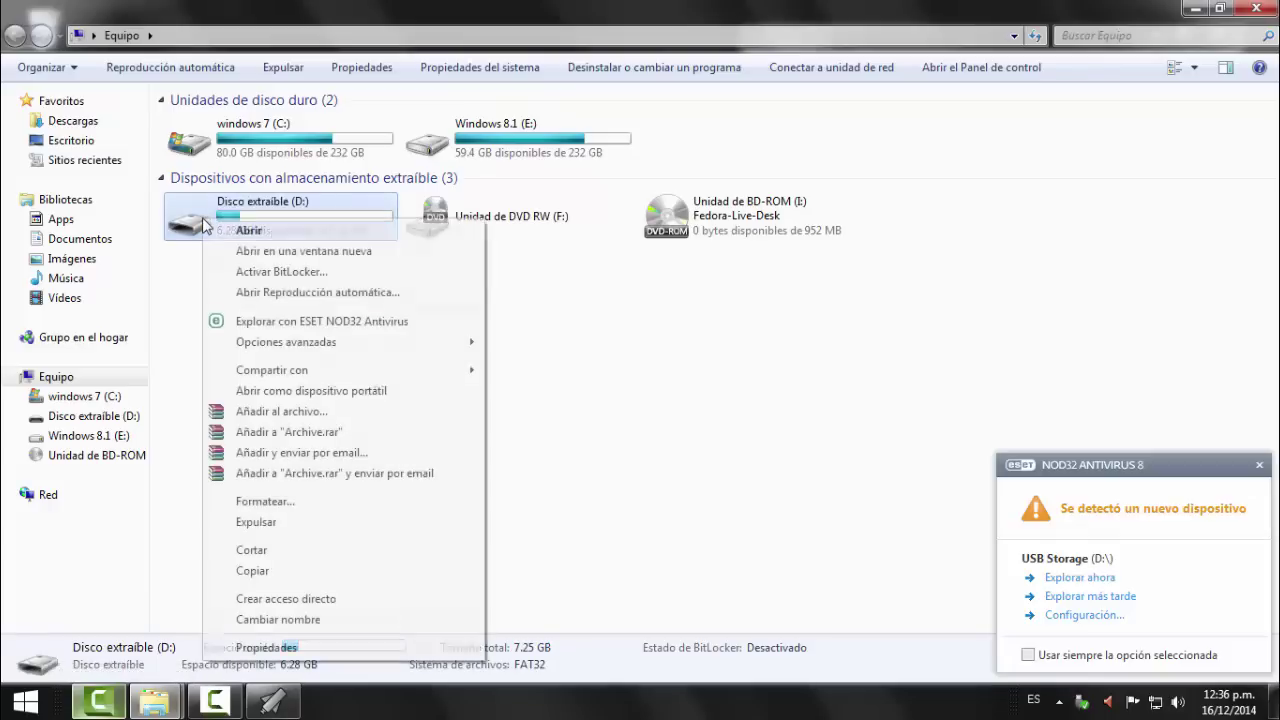
left_click(268, 502)
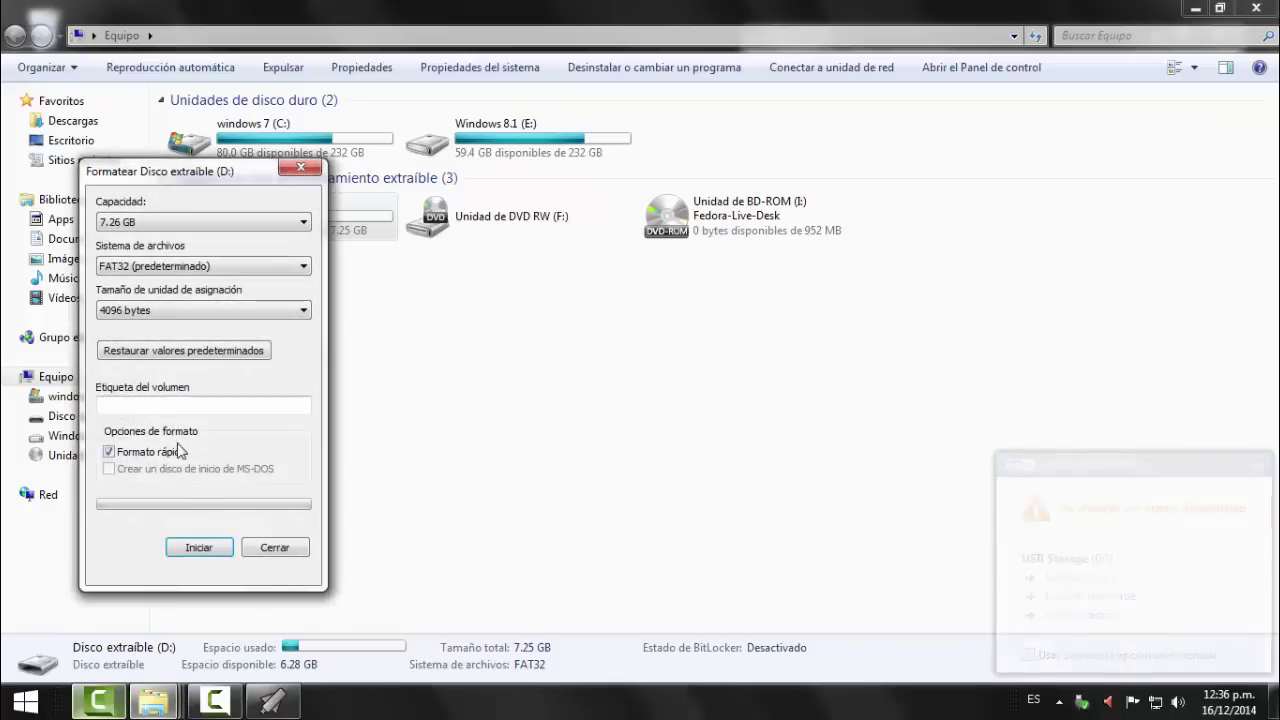
left_click(224, 552)
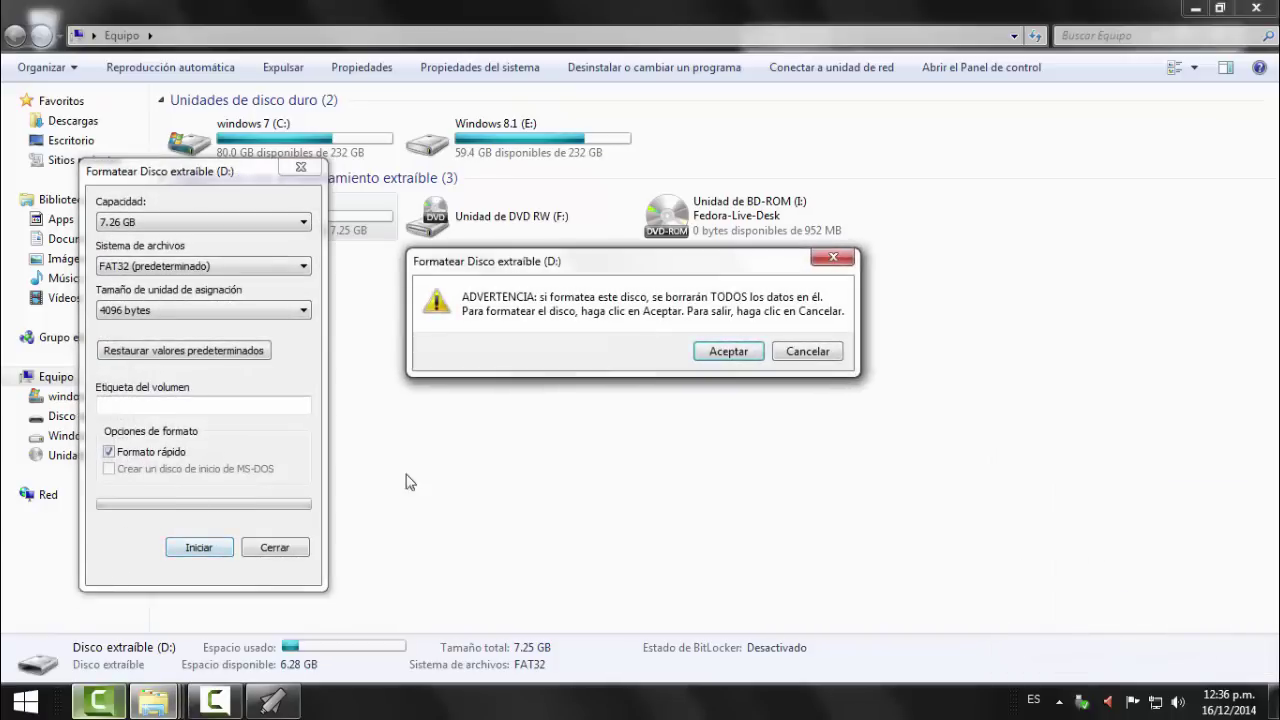
key("Return")
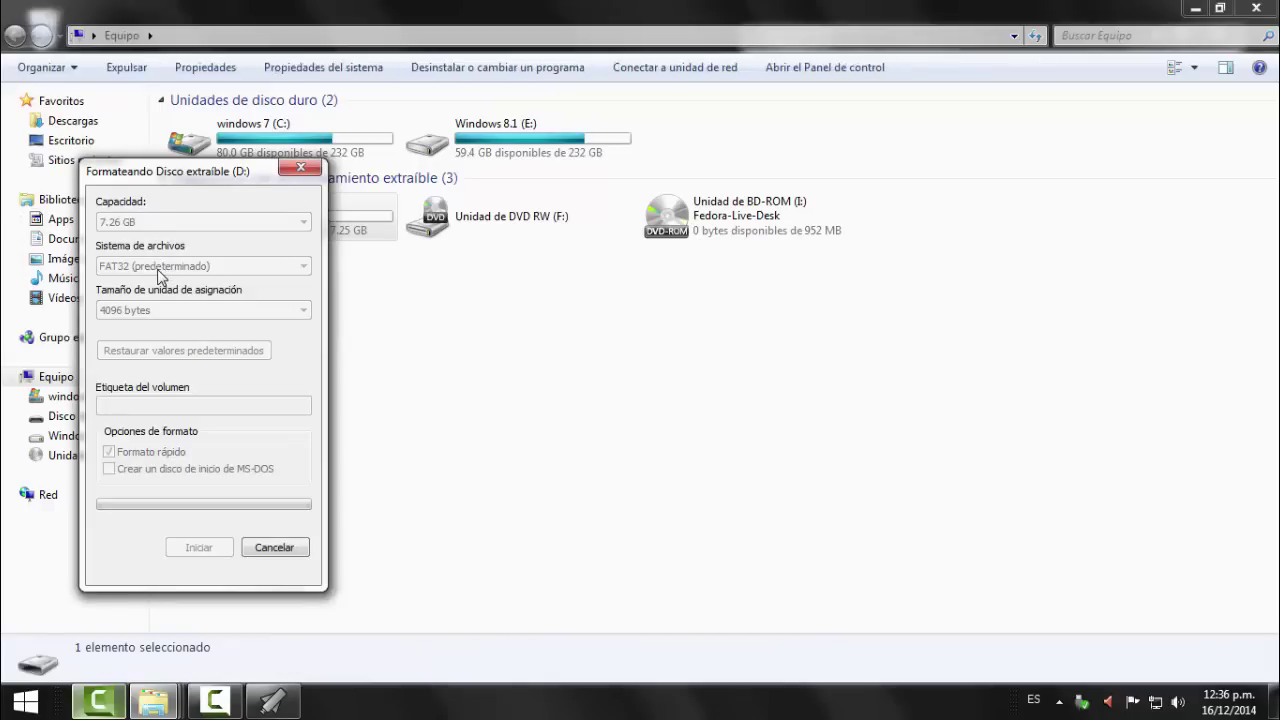
key("Return")
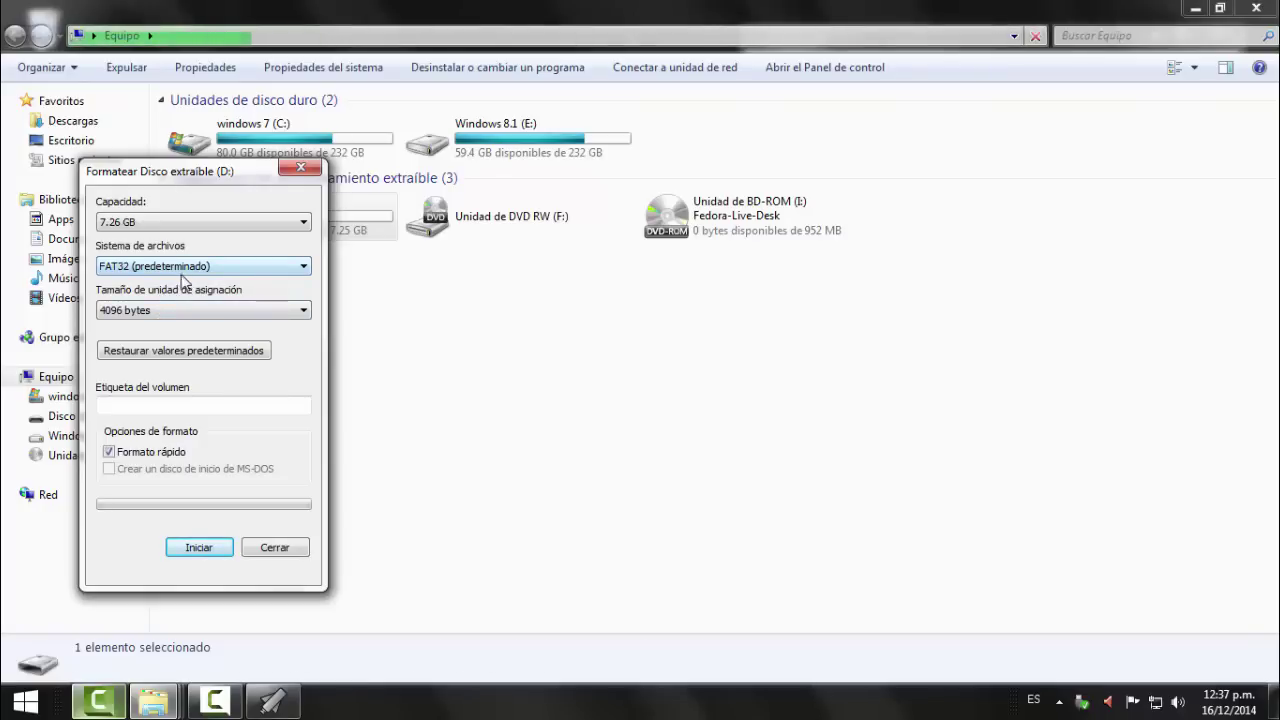
left_click(186, 270)
left_click(190, 270)
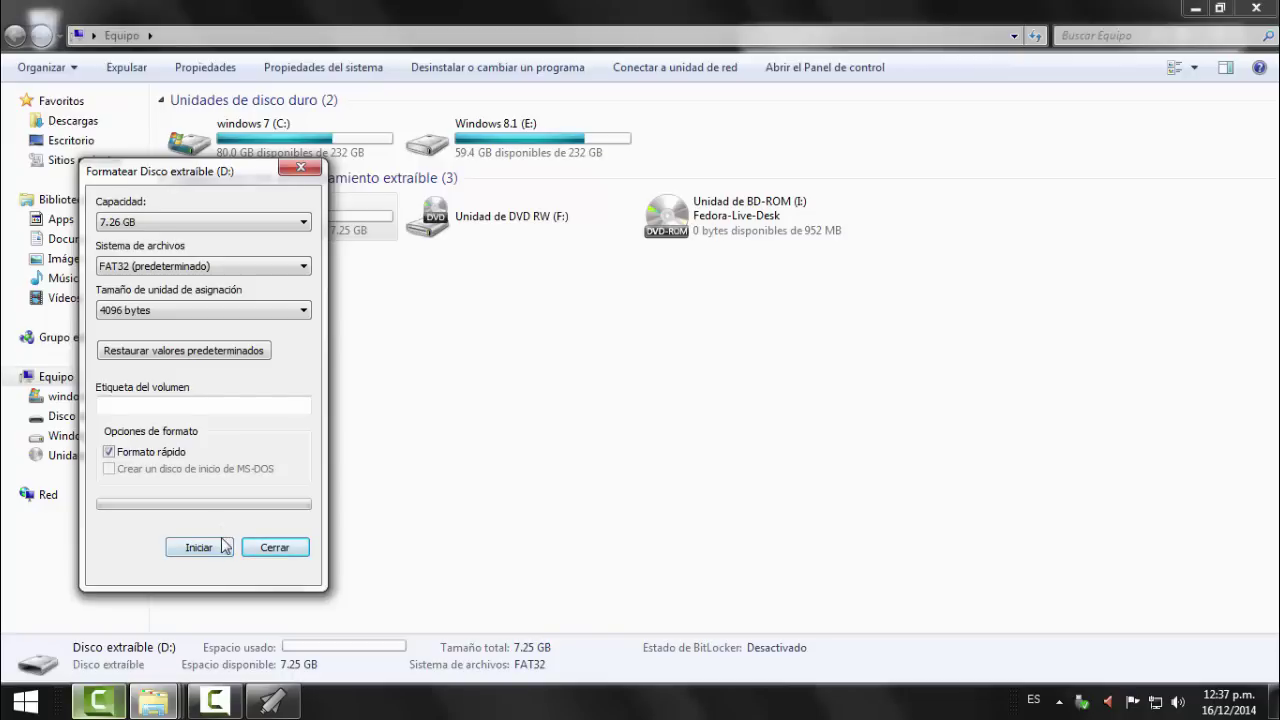
left_click(276, 552)
left_click_drag(363, 26, 757, 210)
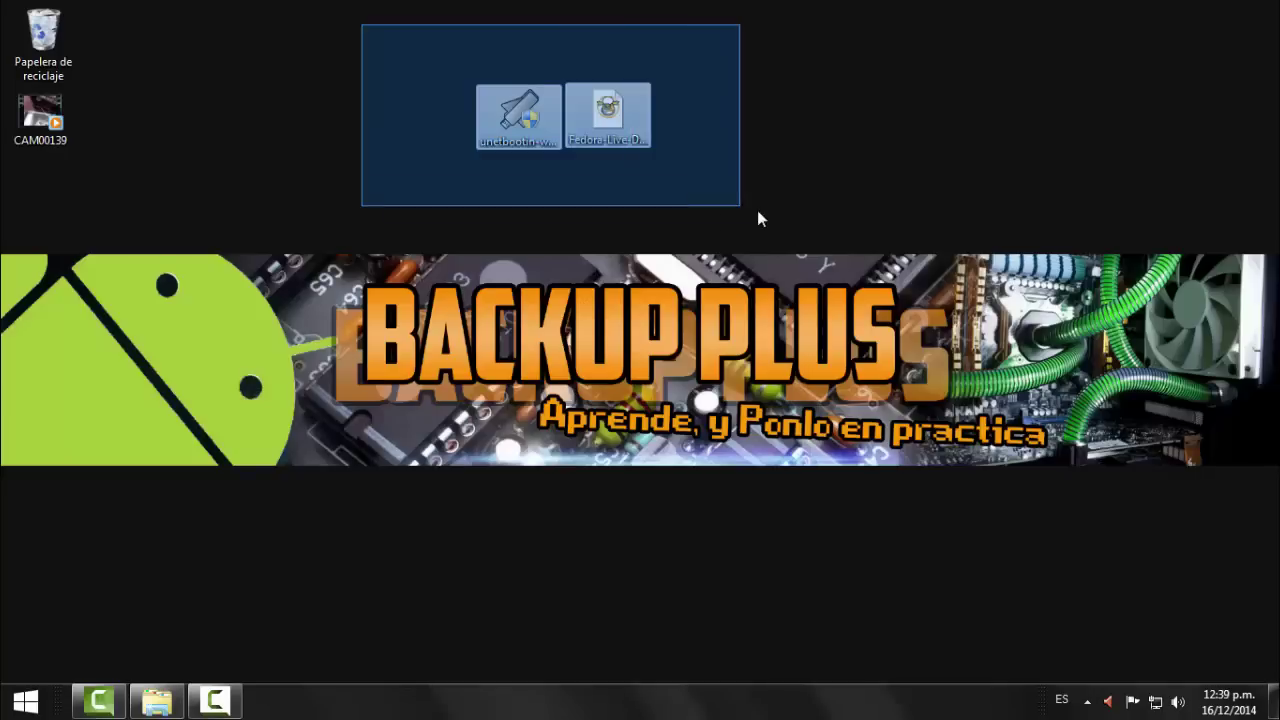
right_click(757, 210)
left_click(745, 205)
right_click(740, 198)
left_click(800, 251)
Run unetbootin-windows-575 from the desktop as administrator and move its window nearer the middle of the screen.
right_click(506, 113)
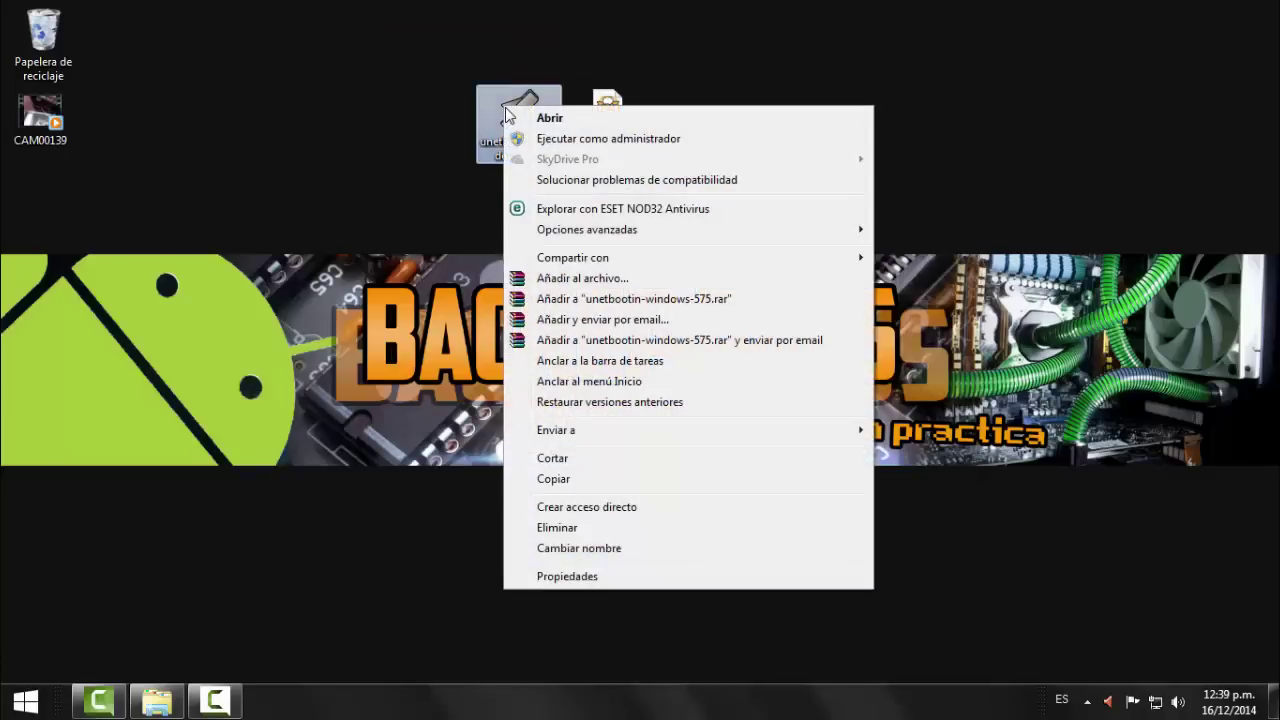
left_click(519, 138)
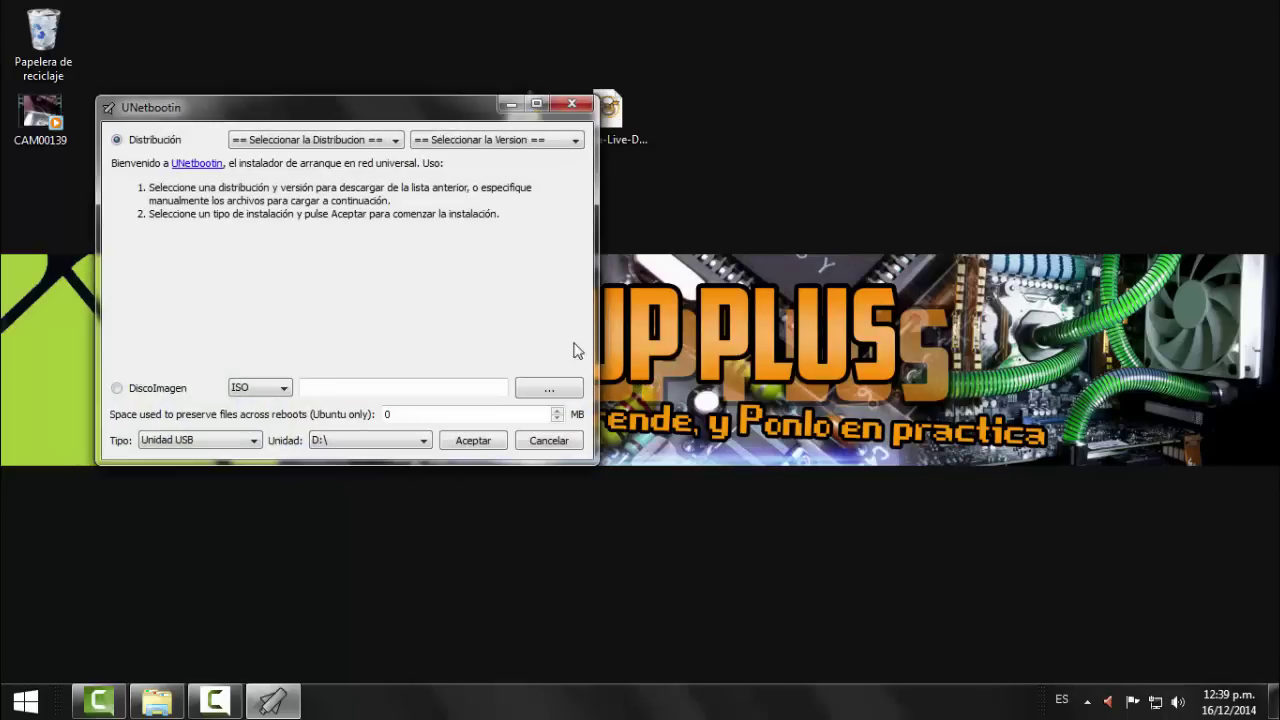
left_click_drag(357, 121, 594, 78)
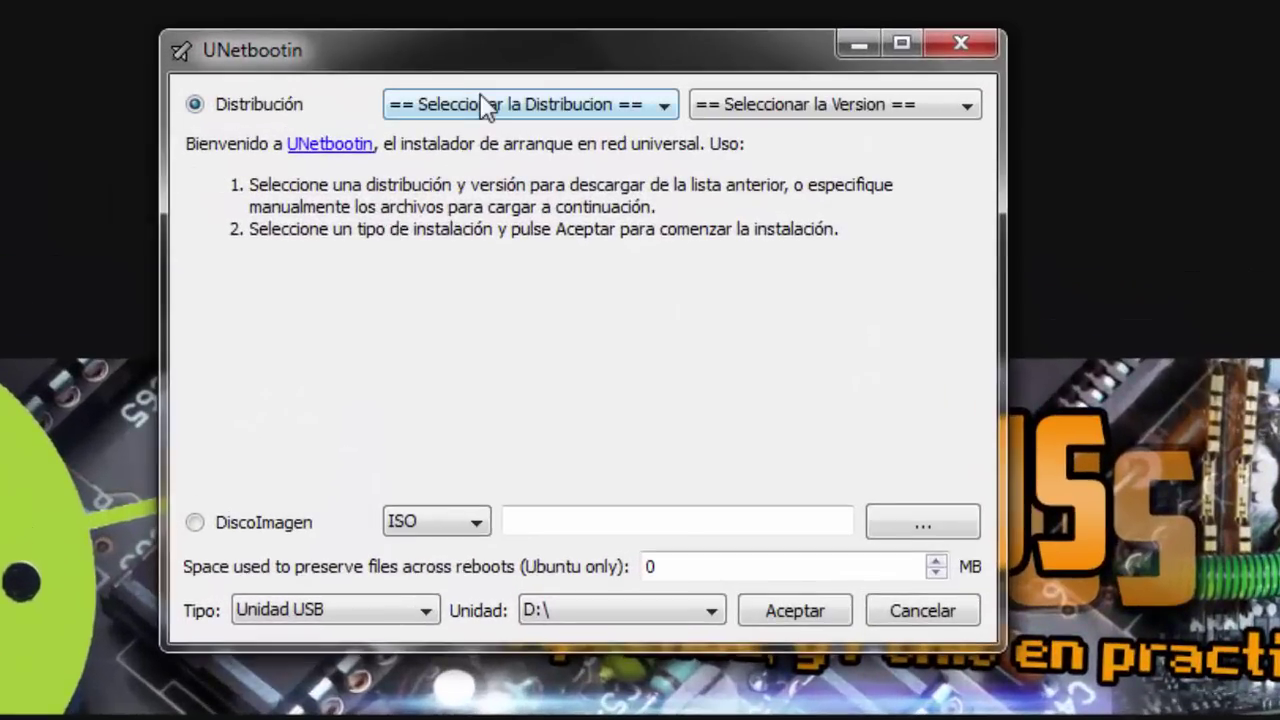
Choose Fedora as the distribution and 14_Live as its version.
left_click(485, 105)
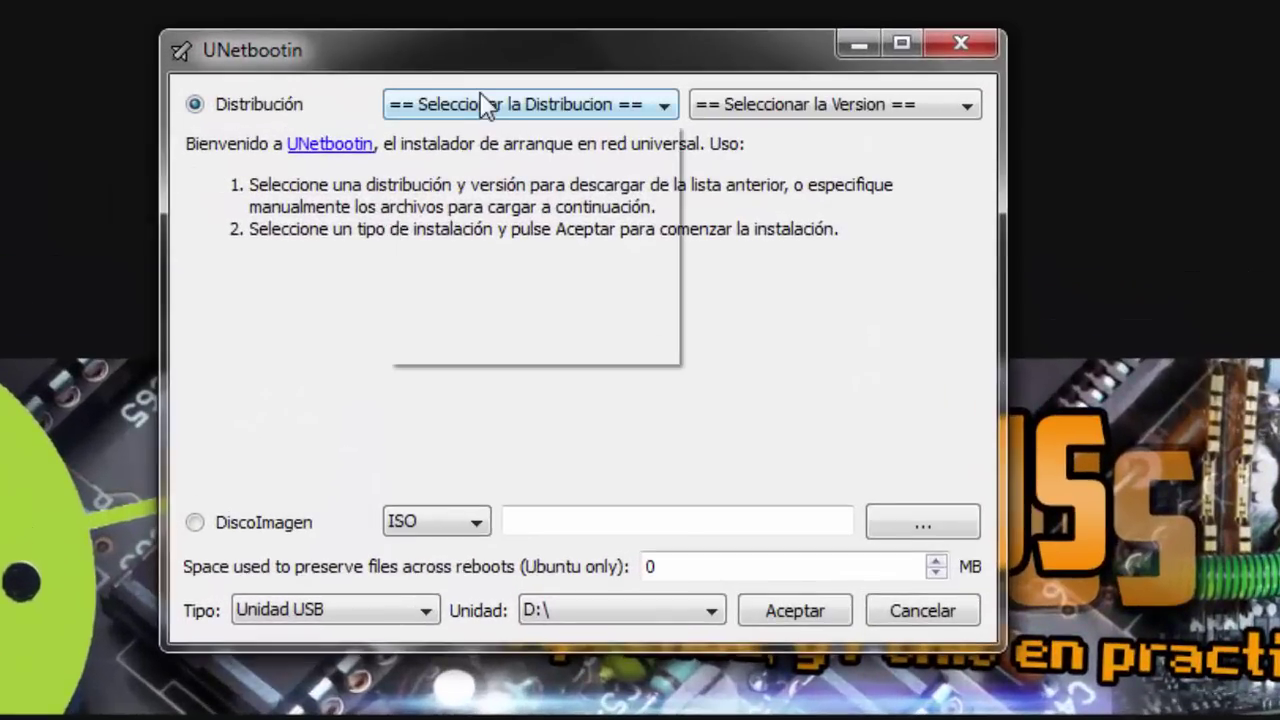
left_click(458, 355)
left_click(735, 105)
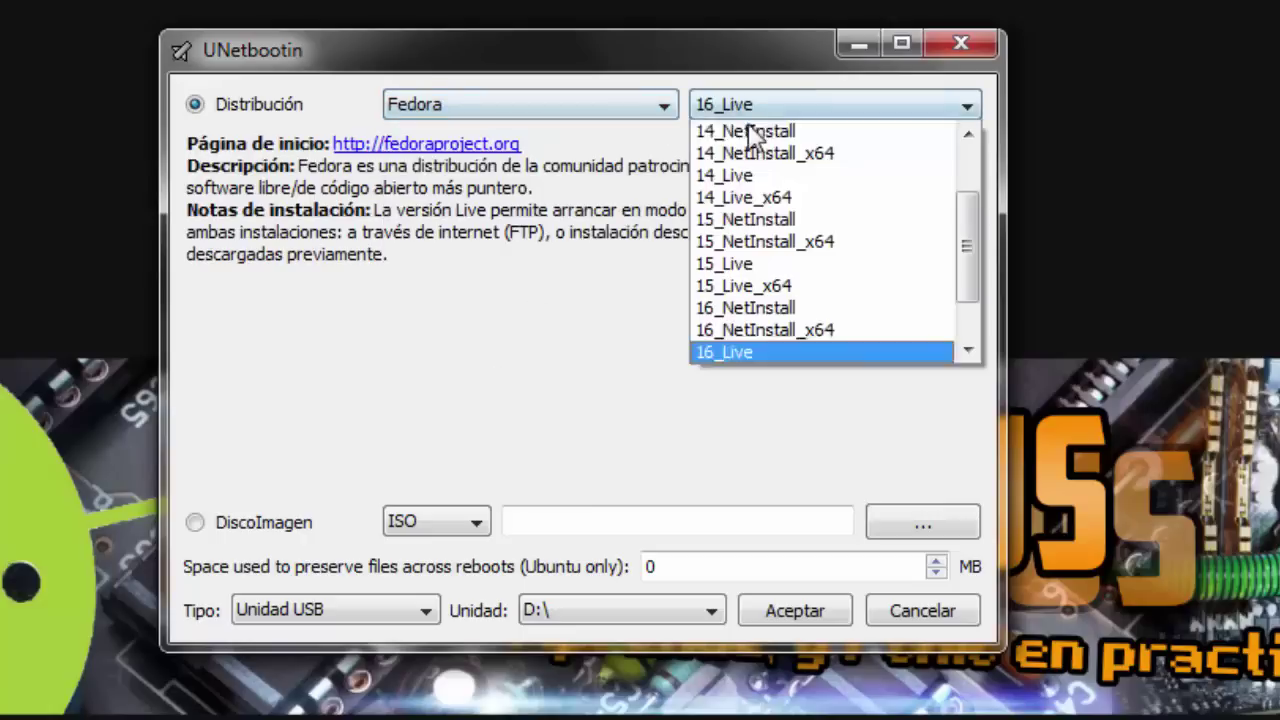
left_click(751, 171)
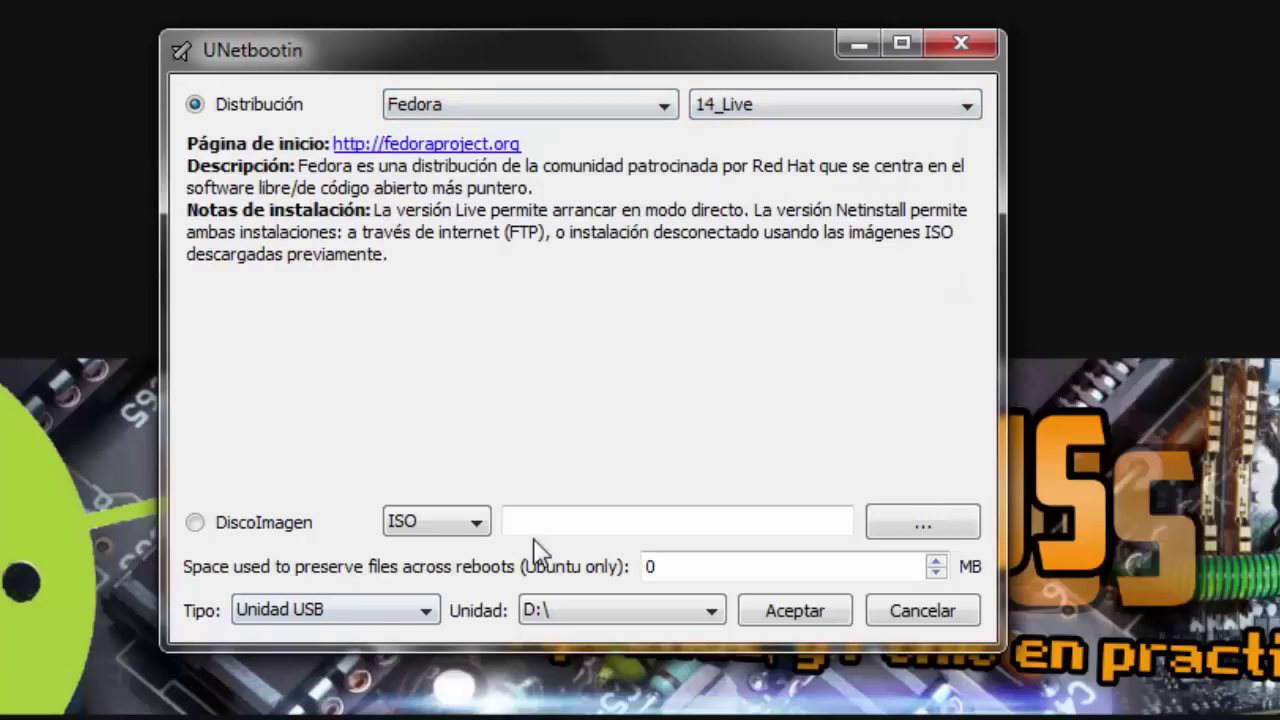
Switch the source to an ISO disk image and load the Fedora-Live-Desk file from the desktop.
left_click(886, 533)
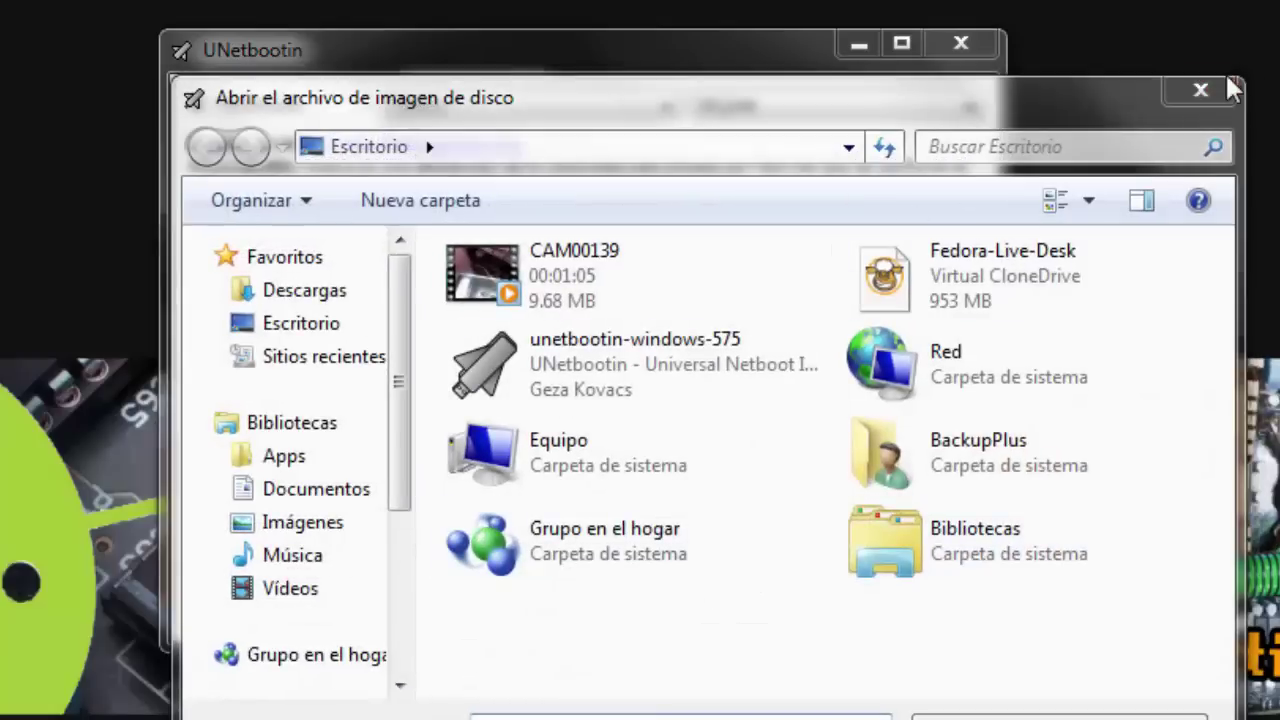
left_click(1200, 92)
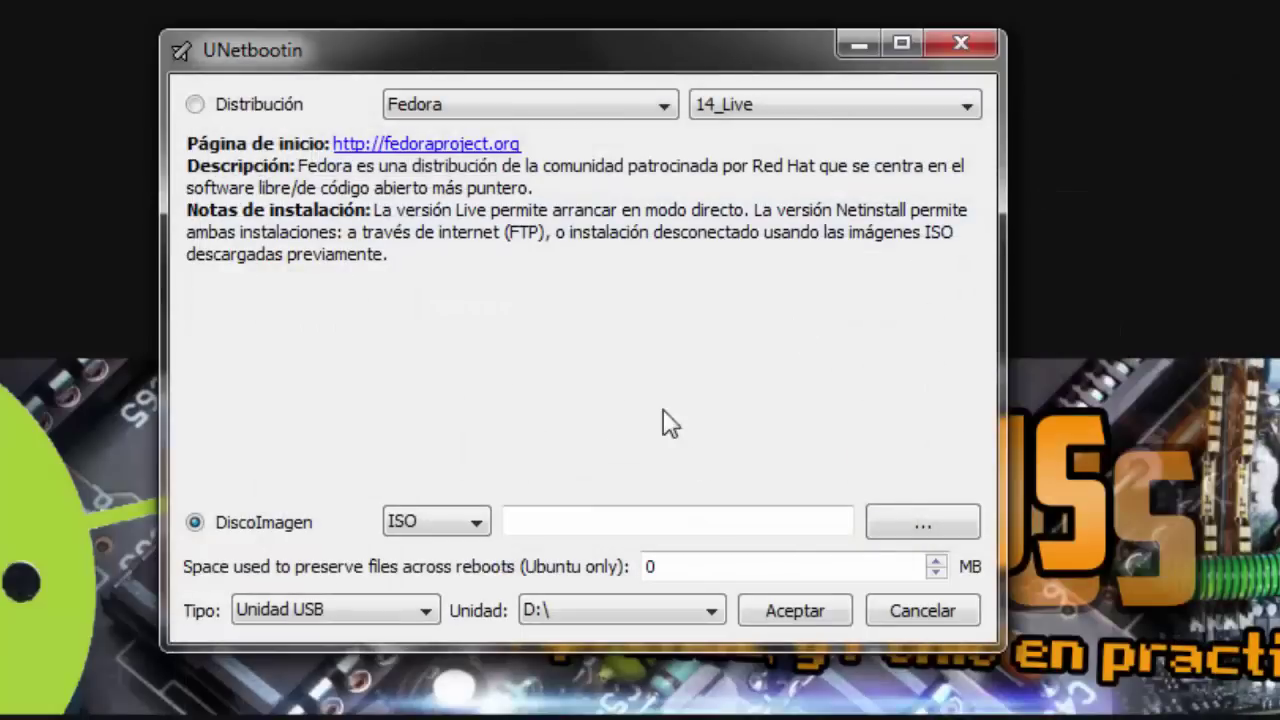
left_click(931, 521)
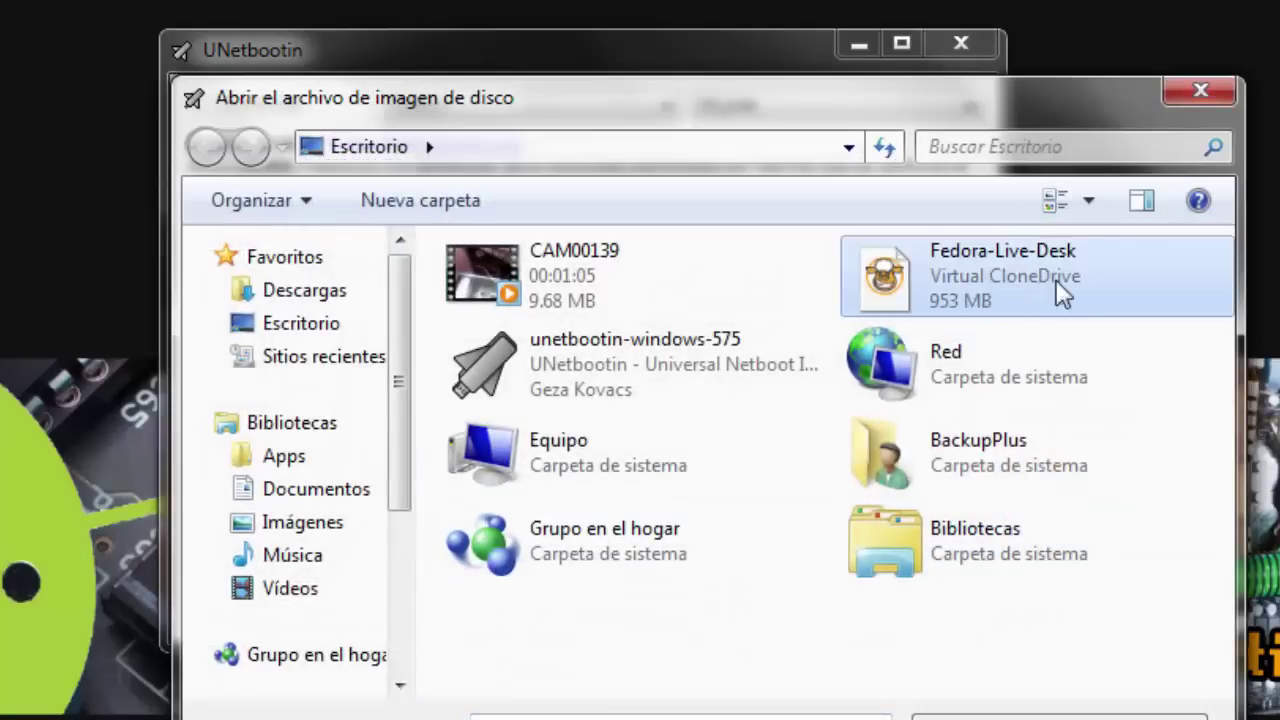
left_click(342, 325)
left_click(1082, 310)
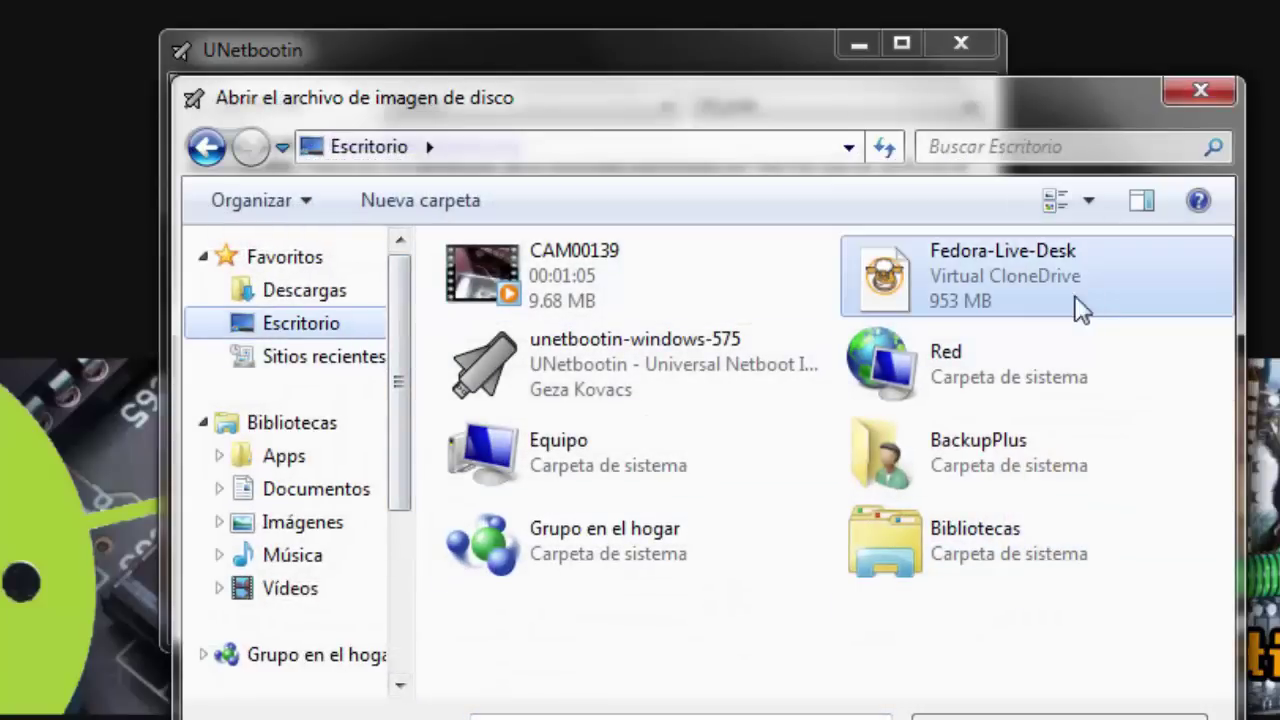
double_click(1004, 296)
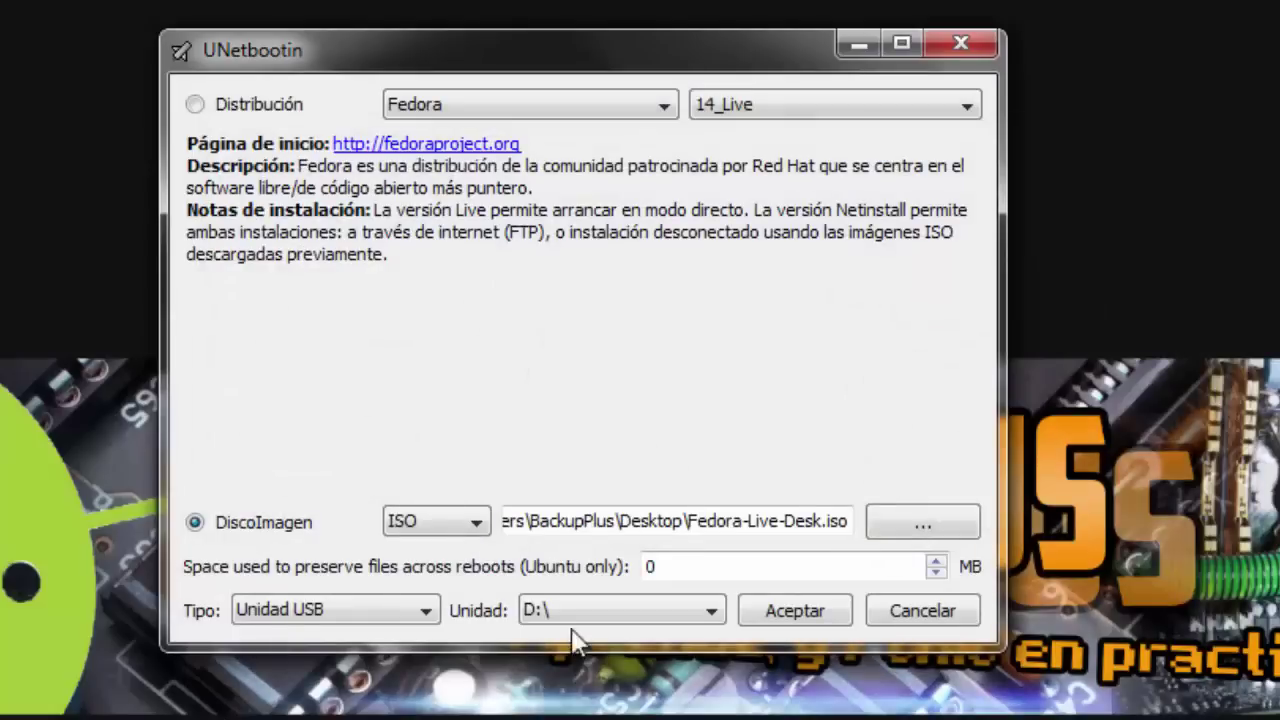
Set the target drive of the USB installation to D:\.
left_click(563, 607)
left_click(575, 636)
left_click(572, 610)
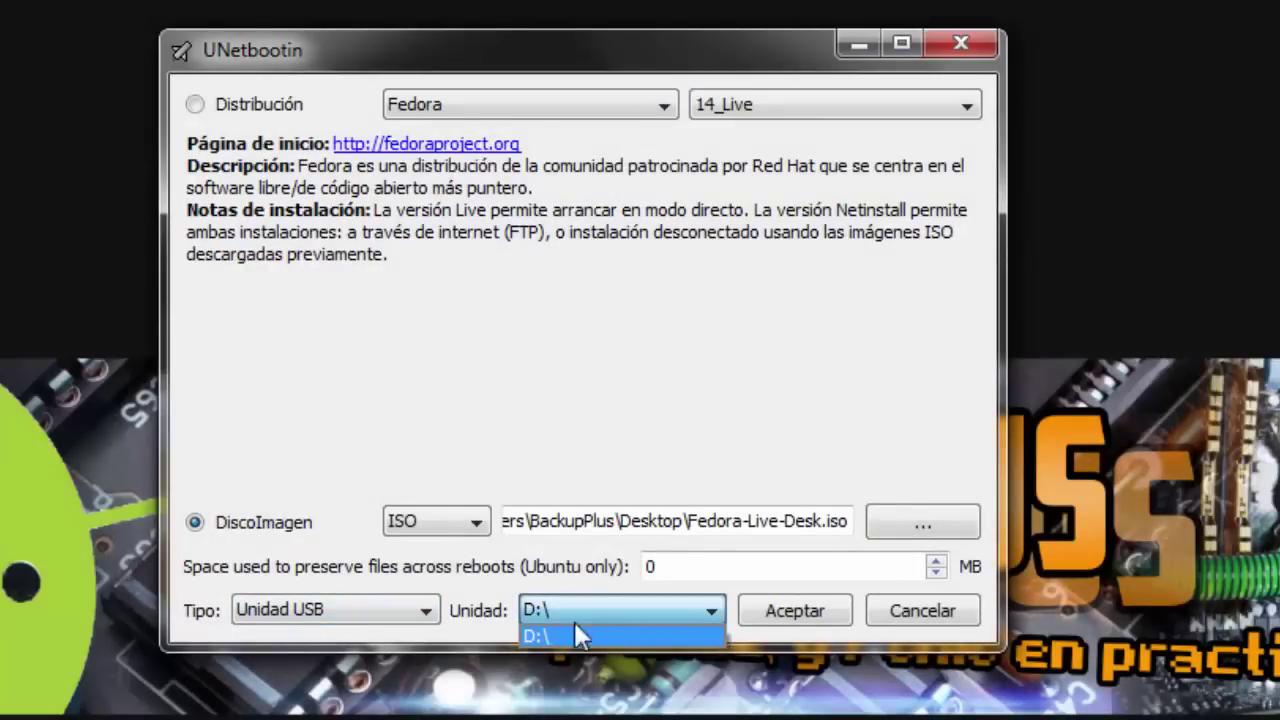
left_click(563, 637)
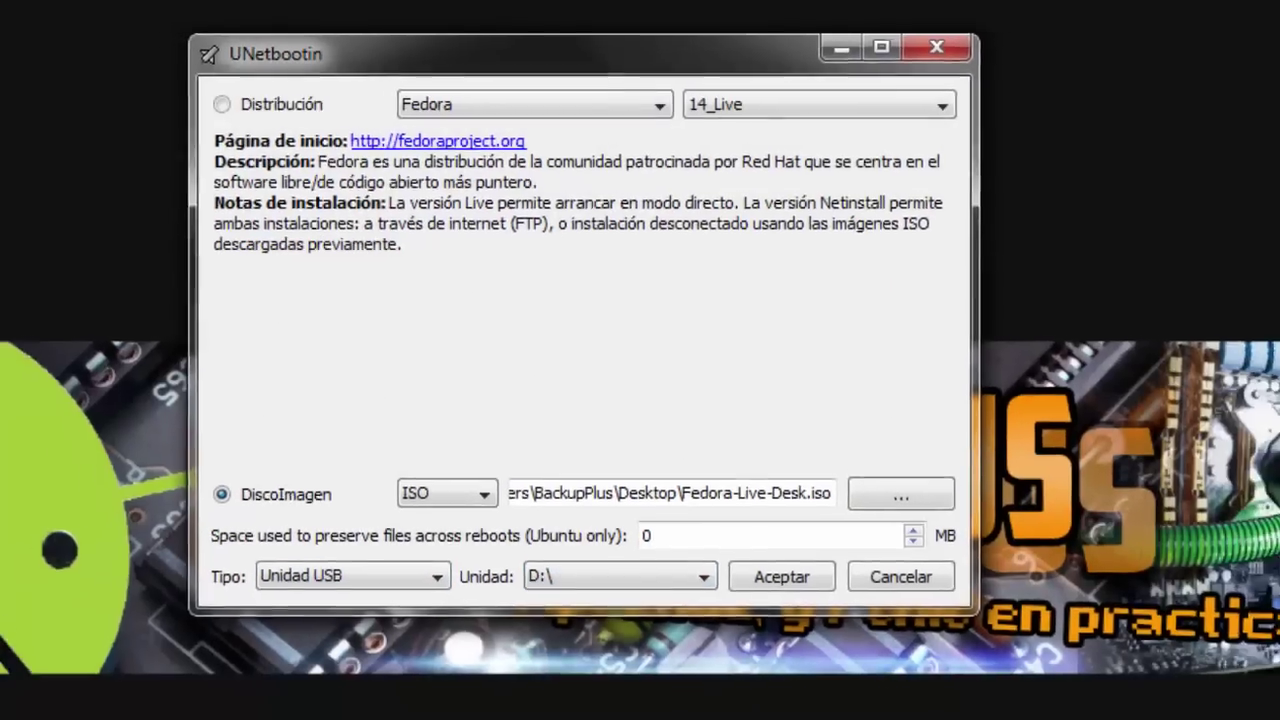
Check the removable disk's drive letter in the computer's drive list, then close that window.
key("super")
left_click(240, 277)
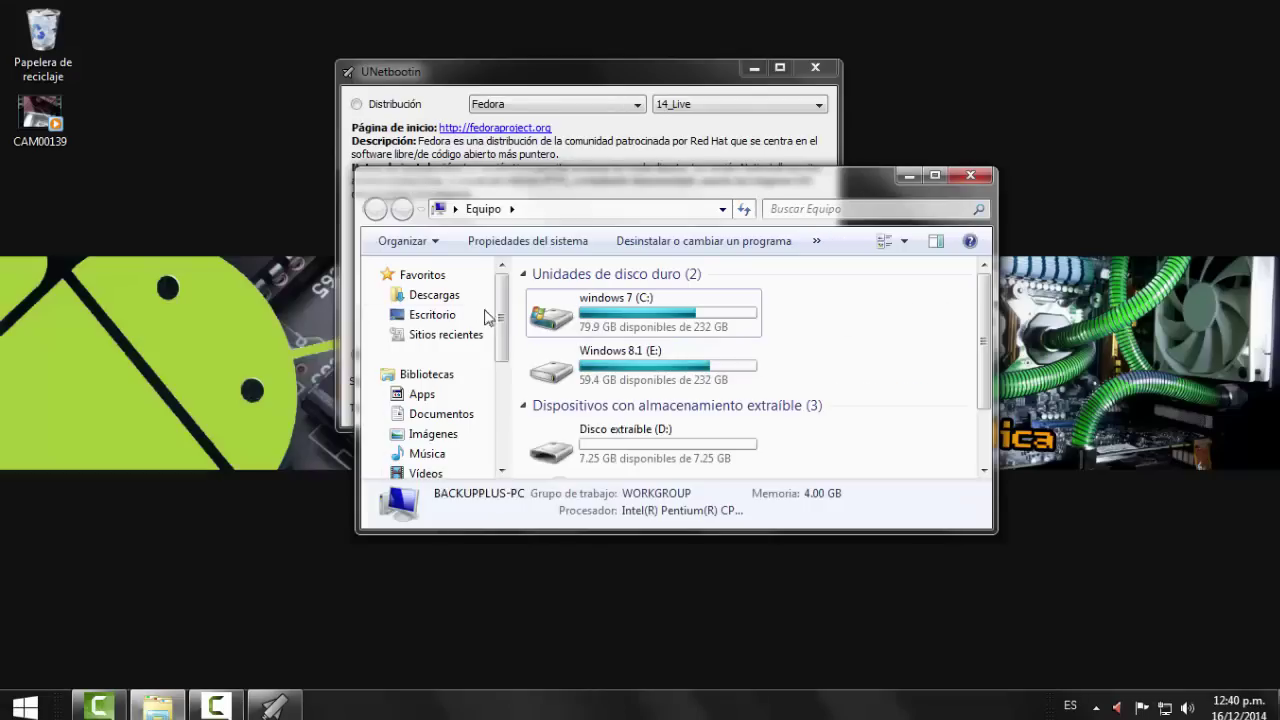
double_click(609, 176)
left_click(289, 232)
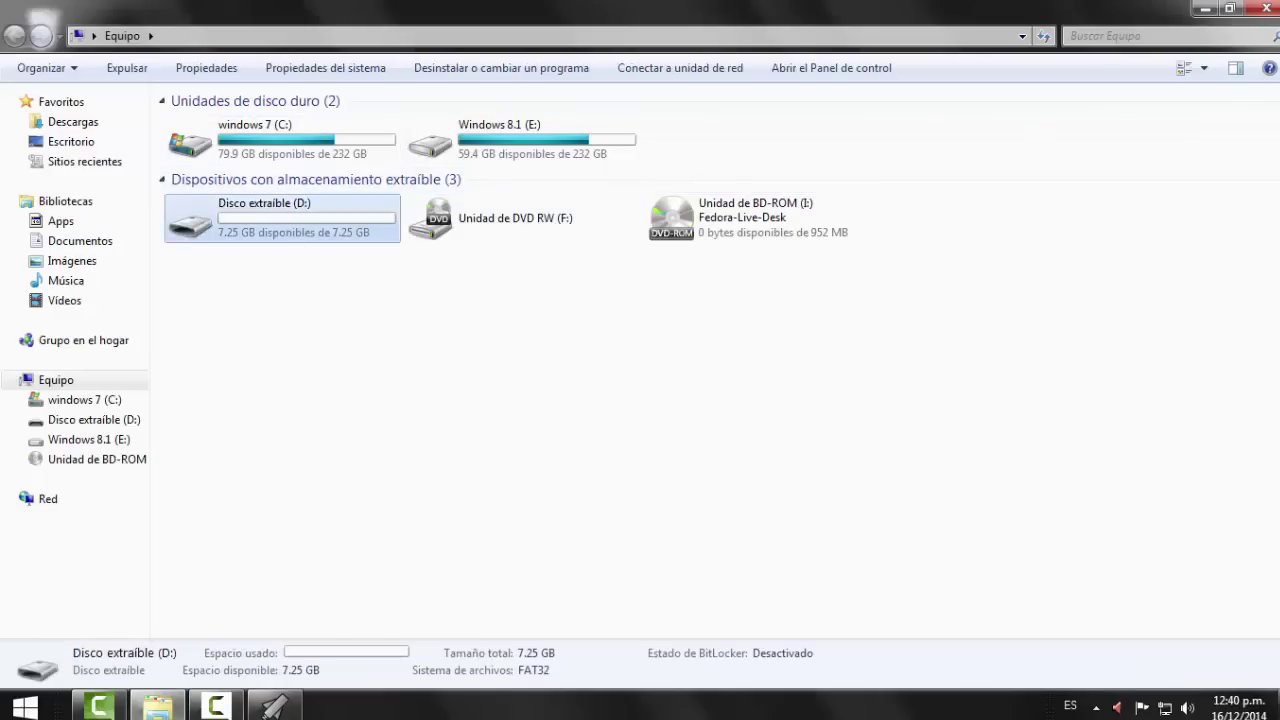
left_click(1267, 8)
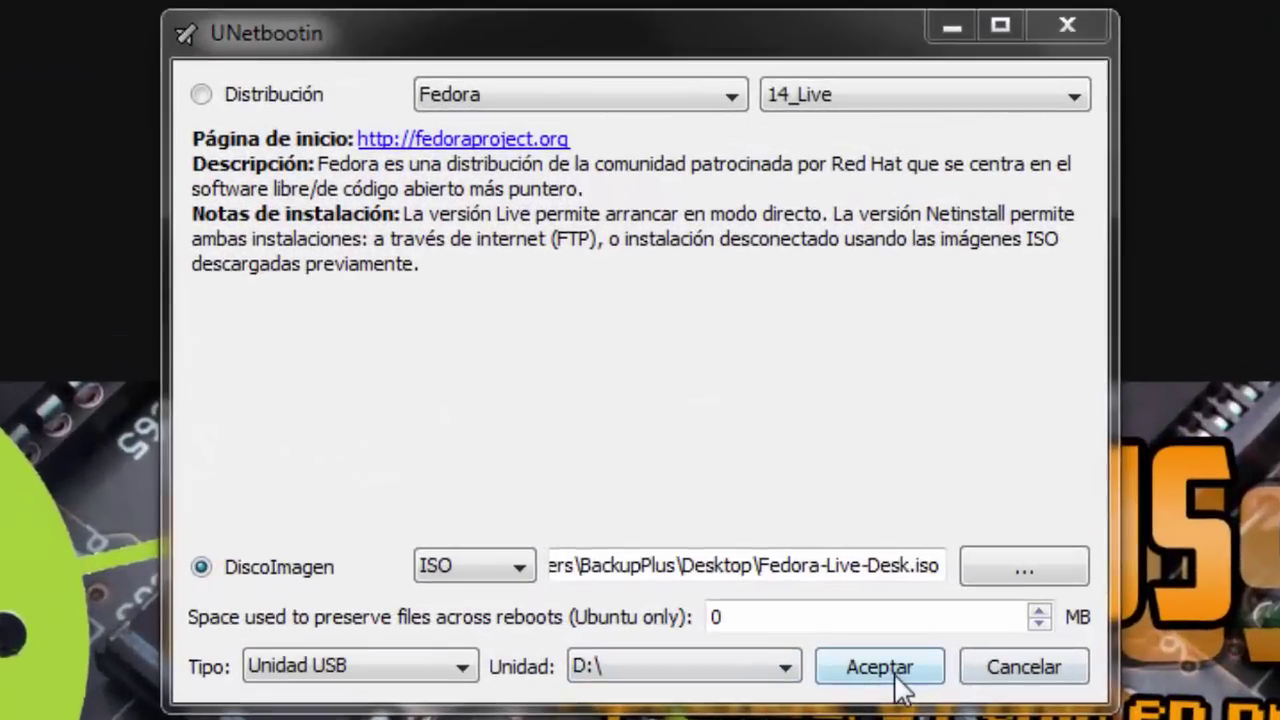
Install the Fedora-Live-Desk image on the USB drive D:\ and exit UNetbootin without restarting the computer.
left_click(879, 667)
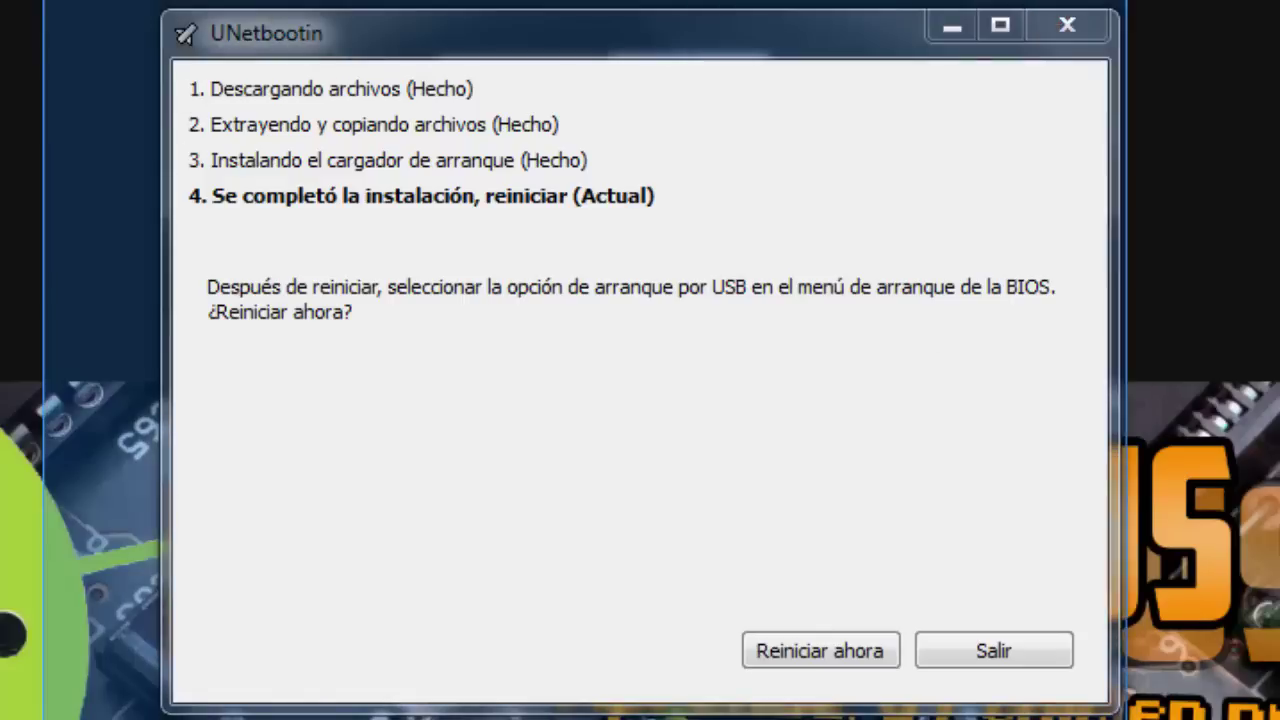
left_click(997, 668)
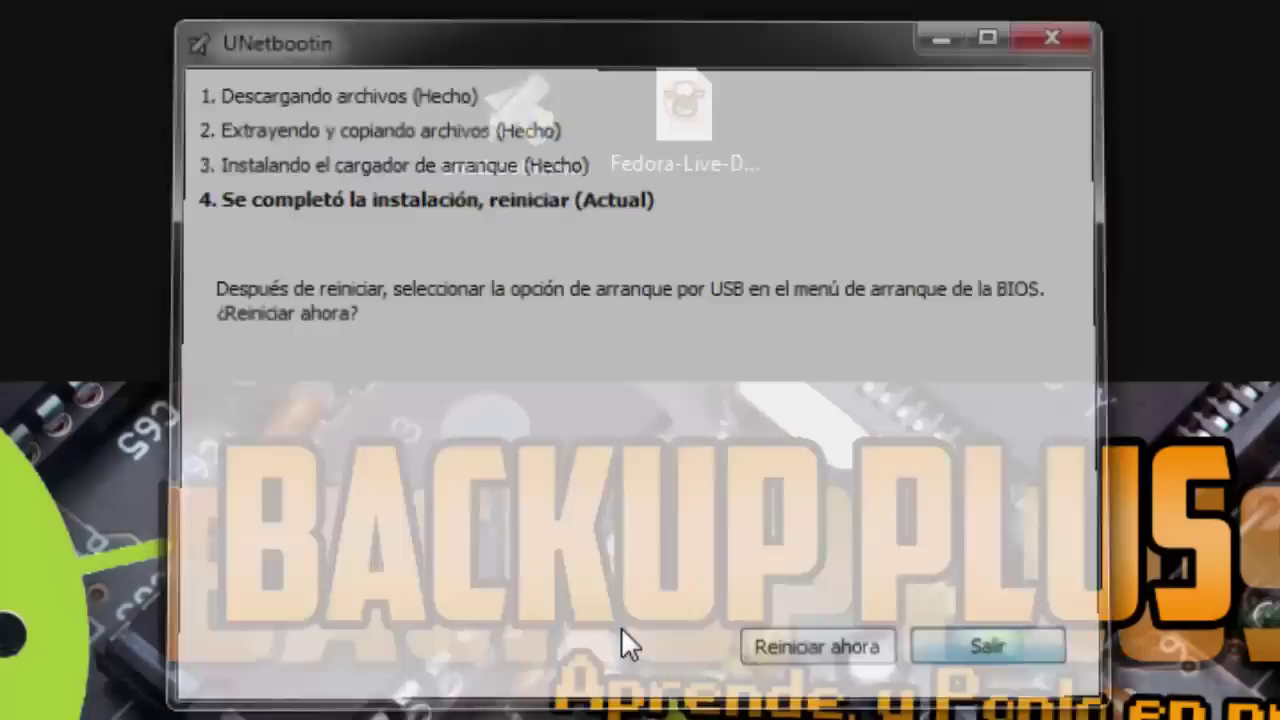
left_click_drag(129, 86, 700, 200)
left_click(240, 340)
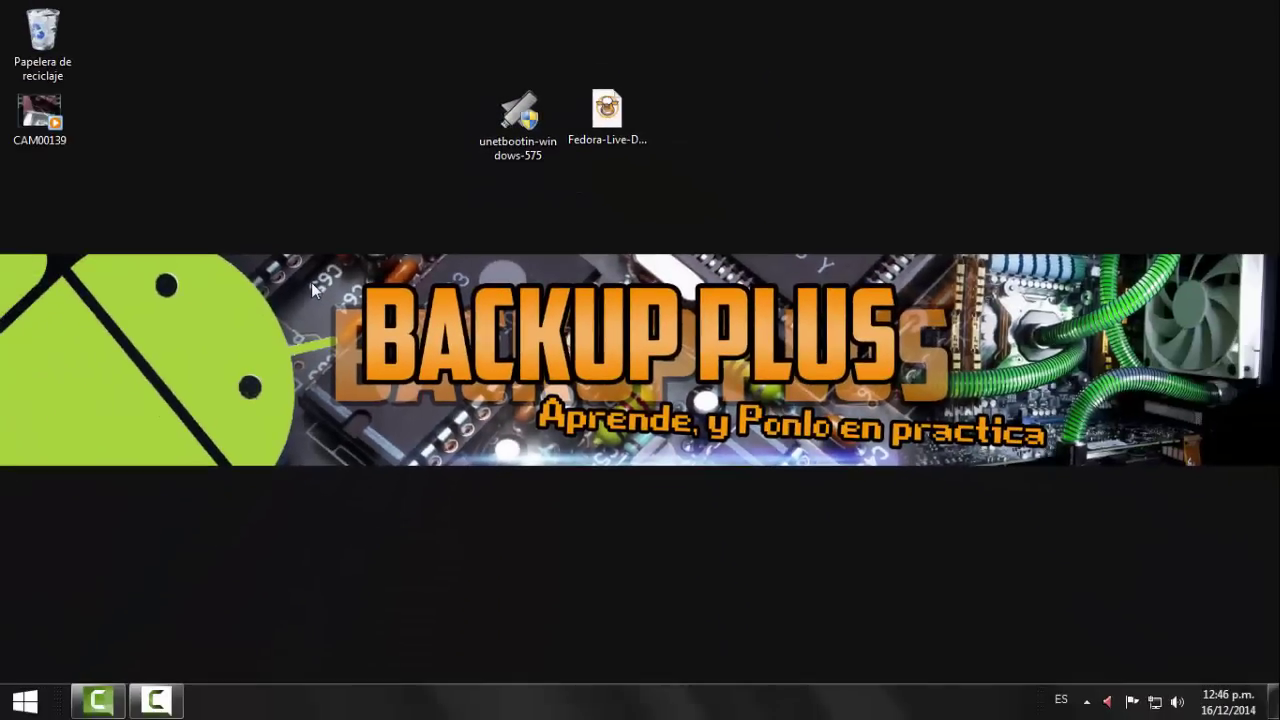
left_click_drag(224, 10, 926, 244)
right_click(926, 244)
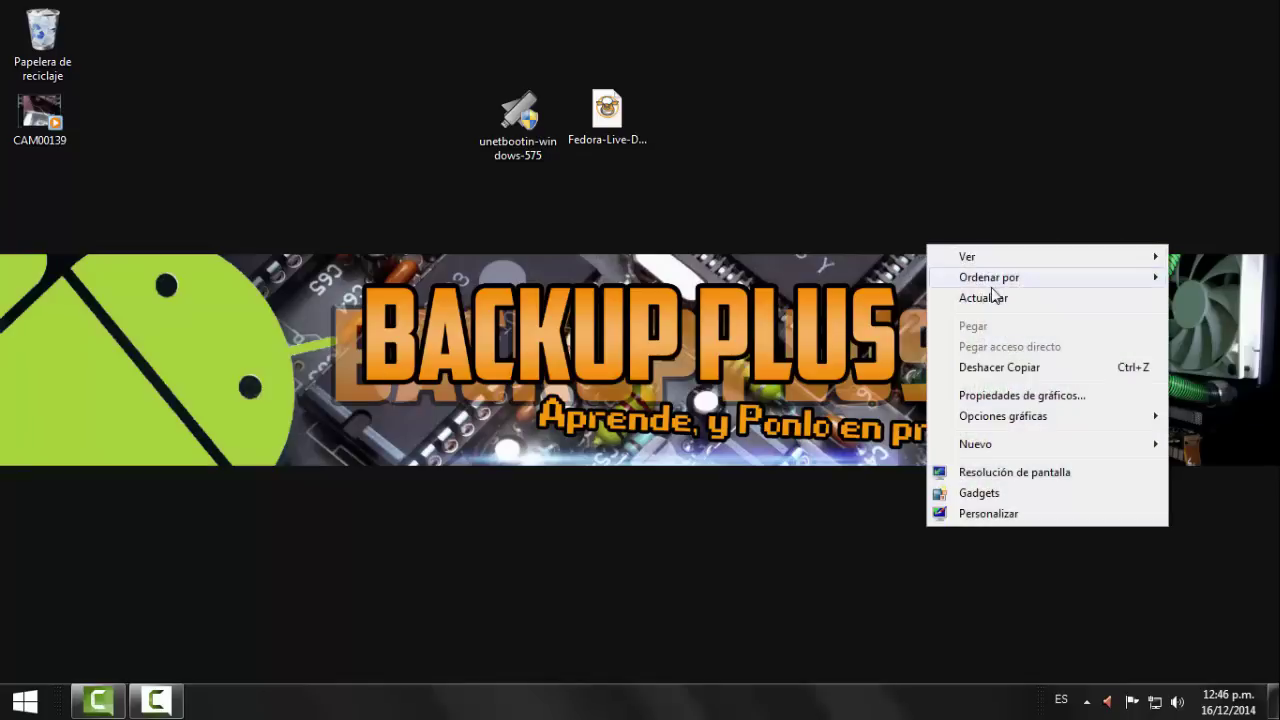